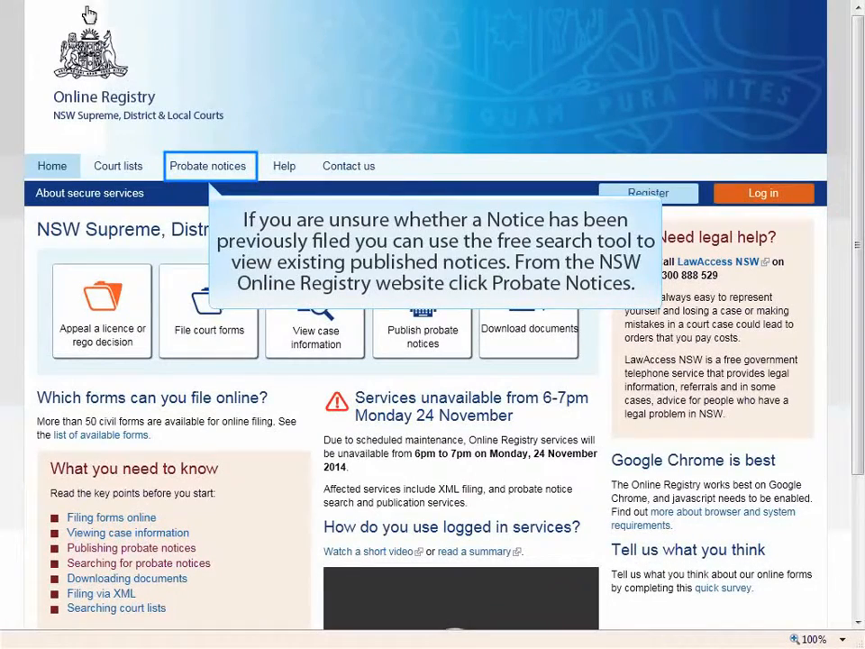
Browse from Probate notices to the notice search, reaching the registry log-in page.
{"action": "left_click", "coordinate": [230, 177]}
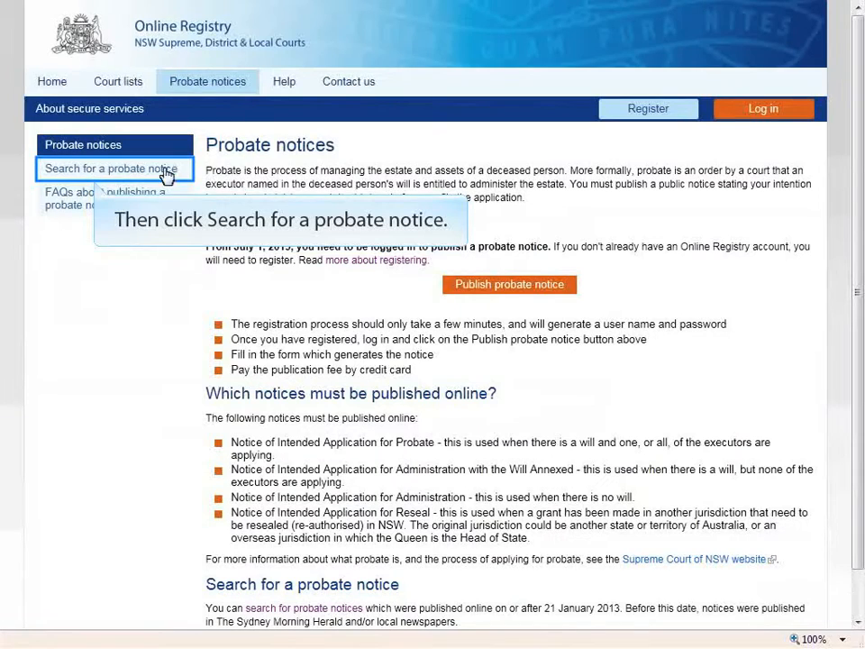
{"action": "left_click", "coordinate": [52, 171]}
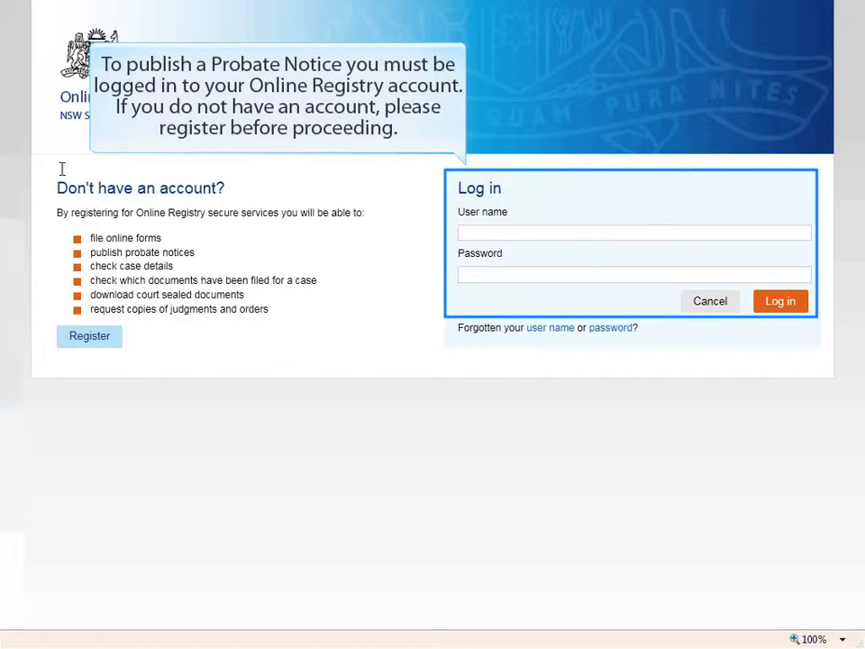
Sign in with the account user name and password, then start a new probate notice.
{"action": "left_click", "coordinate": [481, 233]}
{"action": "key", "text": "Tab"}
{"action": "type", "text": "password01"}
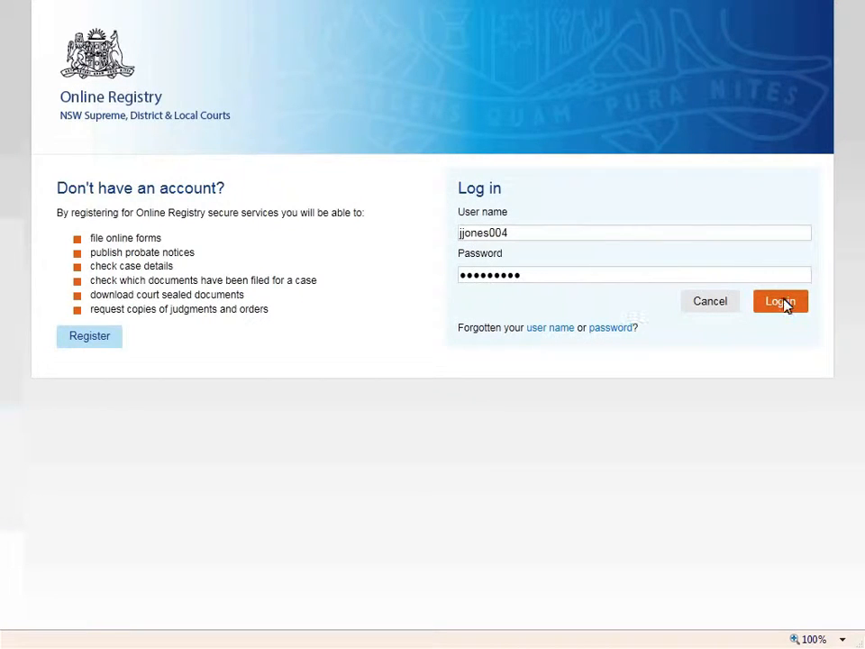
{"action": "left_click", "coordinate": [781, 302]}
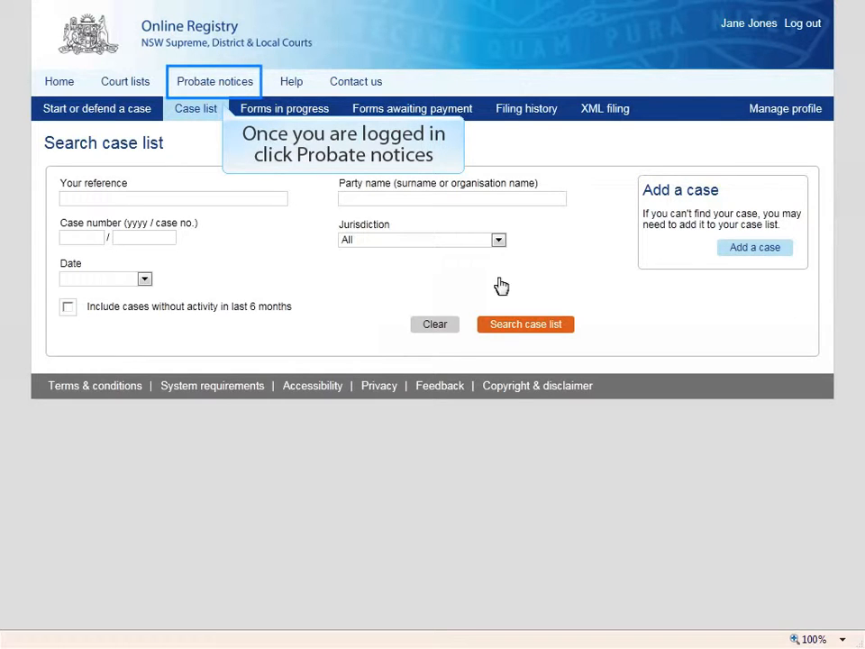
{"action": "left_click", "coordinate": [233, 84]}
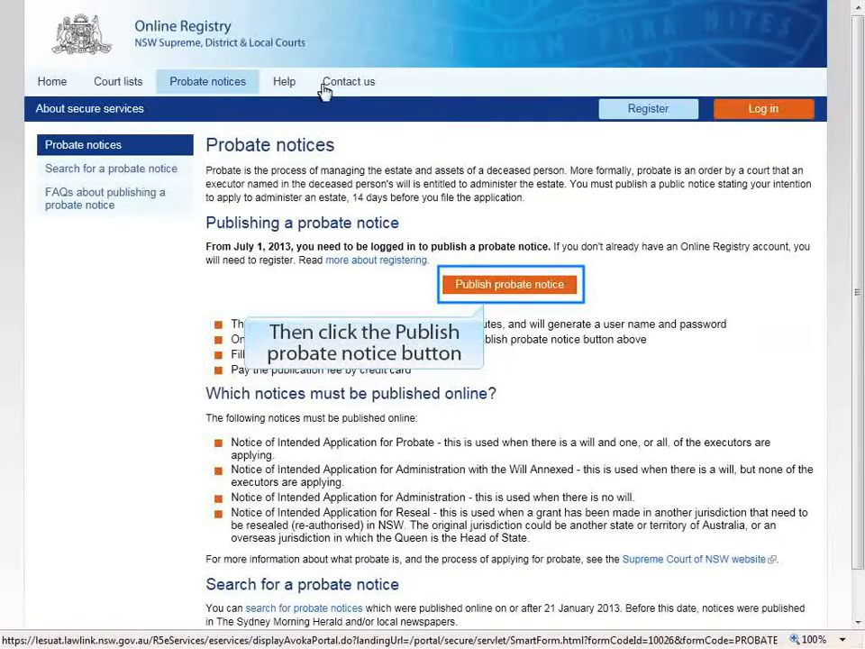
{"action": "left_click", "coordinate": [509, 285]}
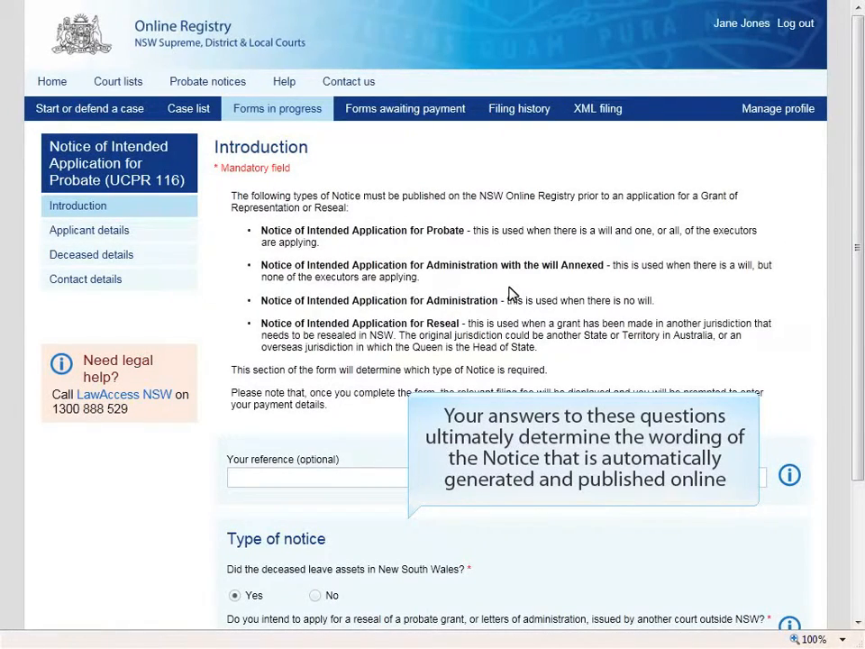
Answer Yes to the deceased leaving a will and to an executor applying, then continue.
{"action": "left_click", "coordinate": [858, 615]}
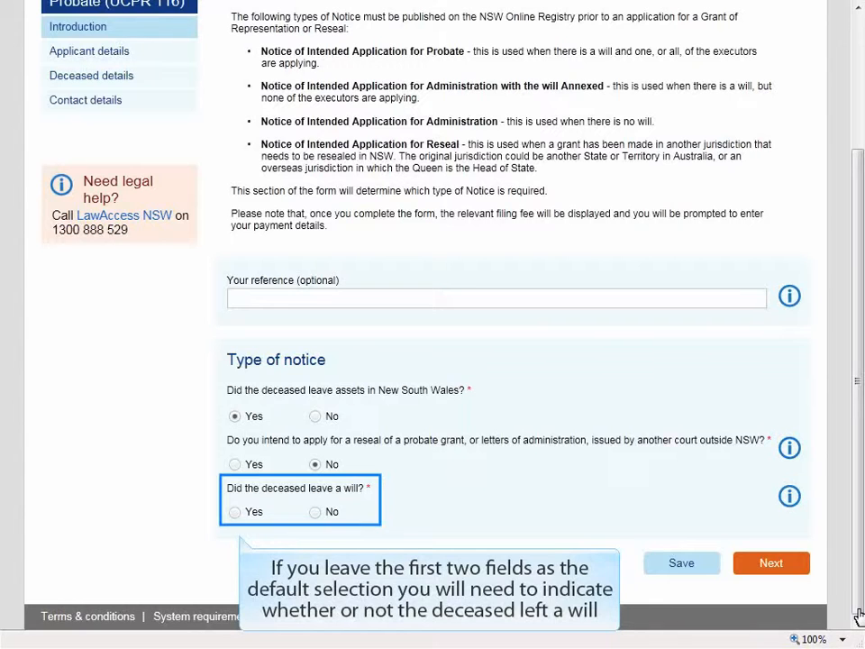
{"action": "left_click", "coordinate": [234, 513]}
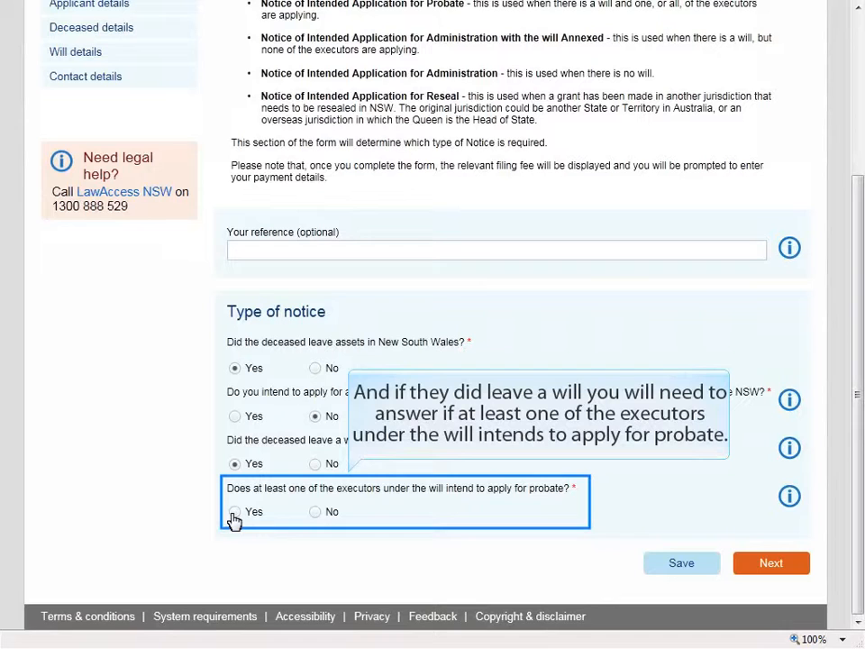
{"action": "left_click", "coordinate": [234, 512]}
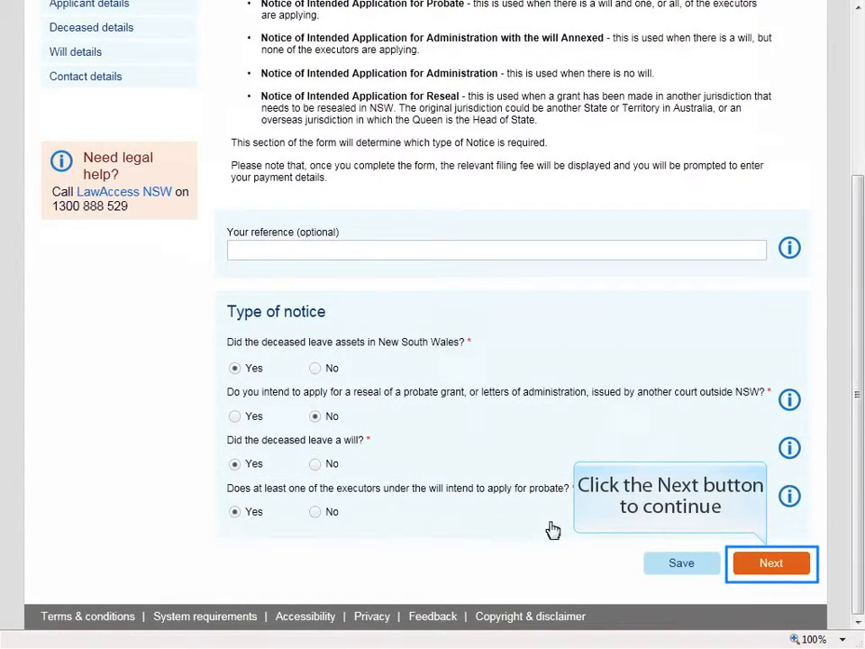
{"action": "left_click", "coordinate": [769, 566]}
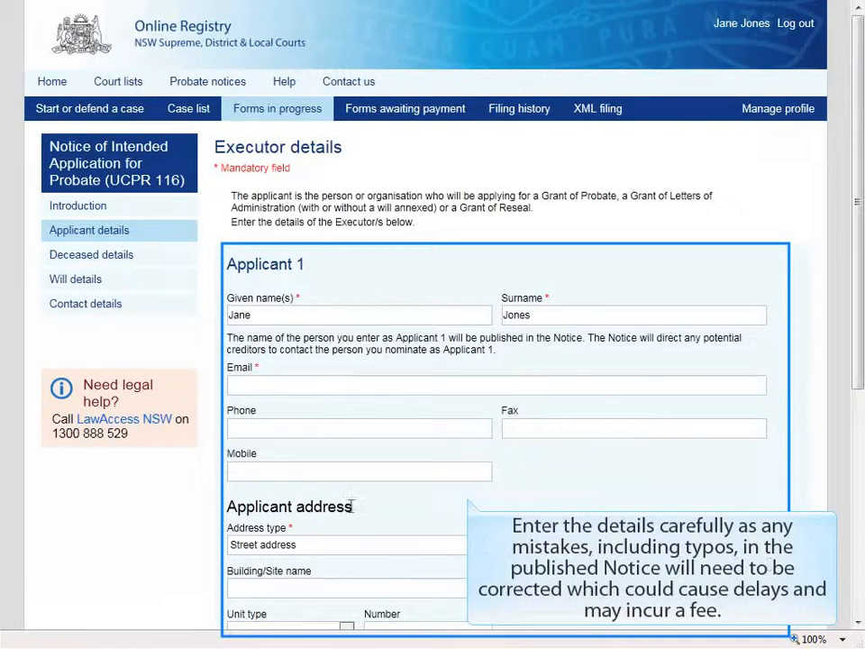
Enter the applicant's e-mail, street number and street name, with Street as street type.
{"action": "left_click", "coordinate": [257, 385]}
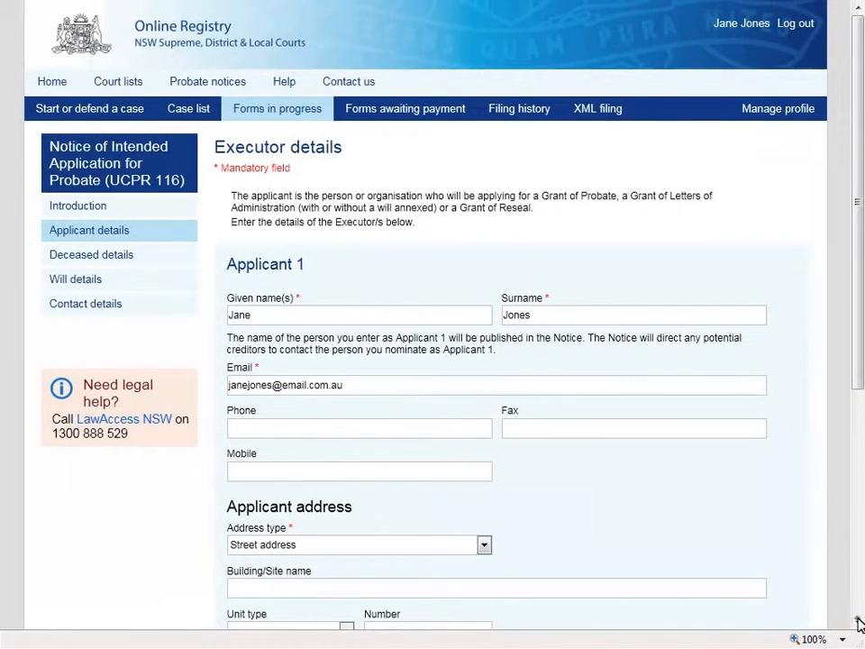
{"action": "scroll", "coordinate": [859, 622], "scroll_direction": "down", "scroll_amount": 5}
{"action": "left_click", "coordinate": [270, 341]}
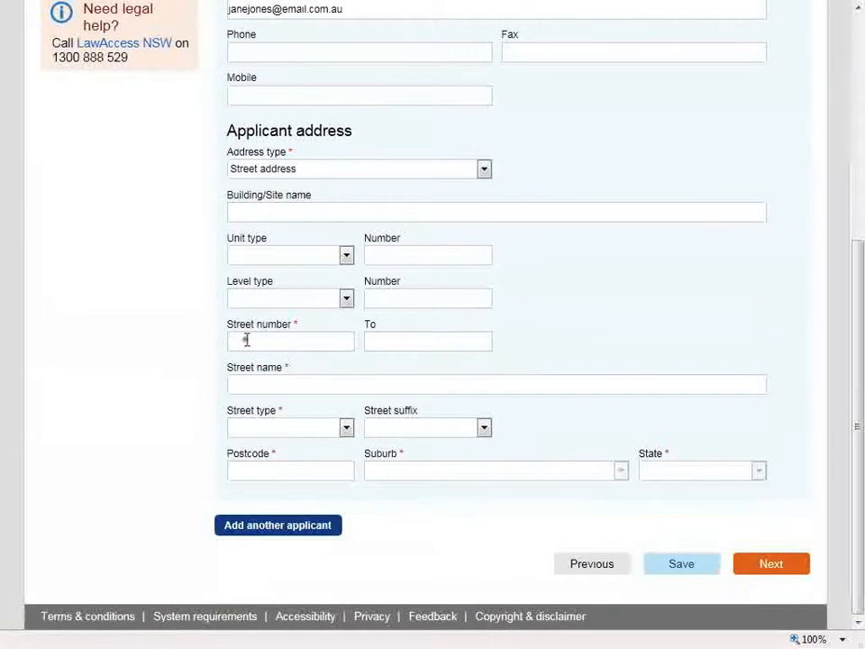
{"action": "left_click", "coordinate": [277, 388]}
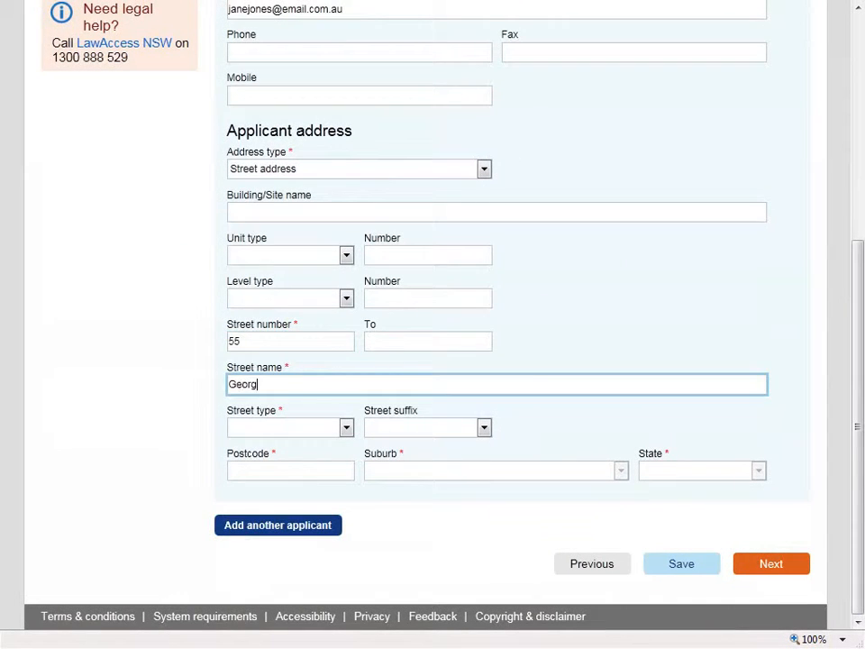
{"action": "left_click", "coordinate": [347, 429]}
{"action": "left_click", "coordinate": [247, 120]}
Set the applicant's postcode to 2000 and pick its suburb, then submit the applicant details.
{"action": "left_click", "coordinate": [280, 470]}
{"action": "type", "text": "2000"}
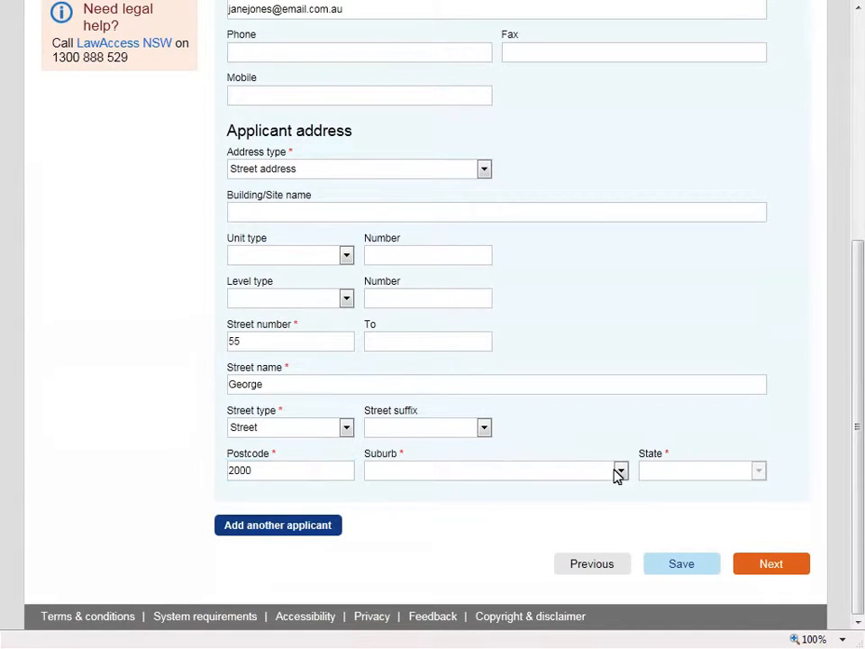
{"action": "left_click", "coordinate": [621, 470]}
{"action": "left_click", "coordinate": [389, 544]}
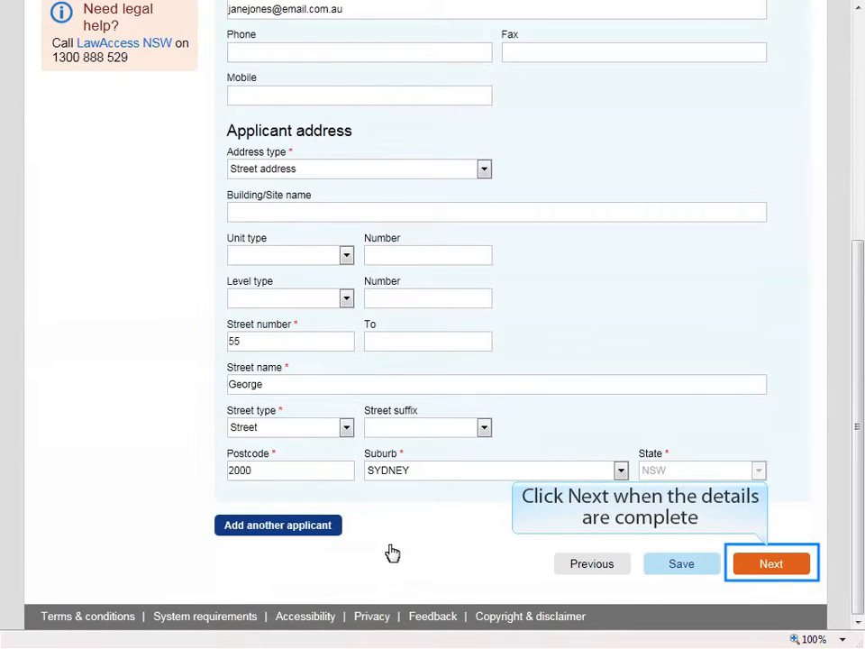
{"action": "left_click", "coordinate": [772, 564]}
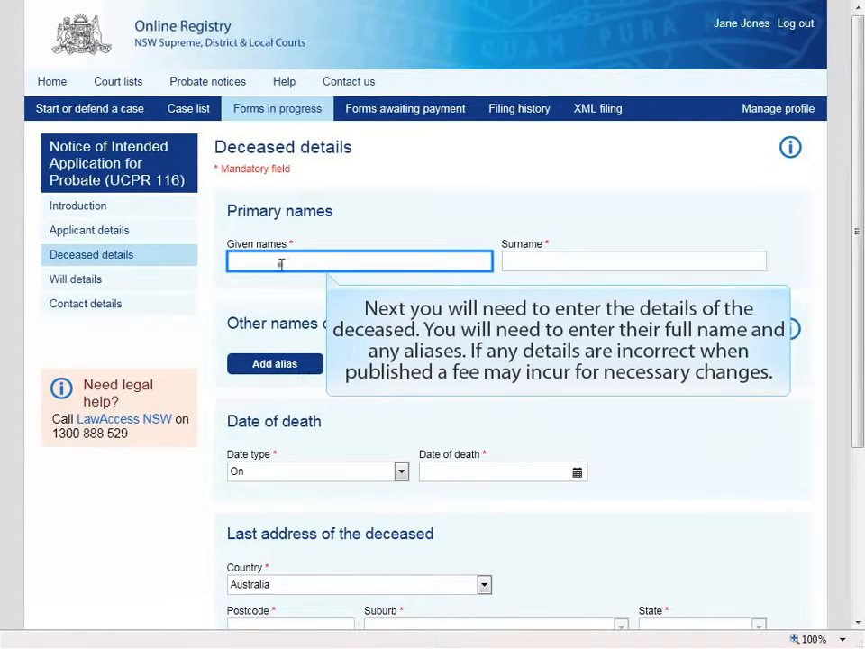
Enter the deceased's given name and surname and set the date of death to 20 Nov 2014.
{"action": "left_click", "coordinate": [518, 262]}
{"action": "scroll", "coordinate": [526, 267], "scroll_direction": "down", "scroll_amount": 3}
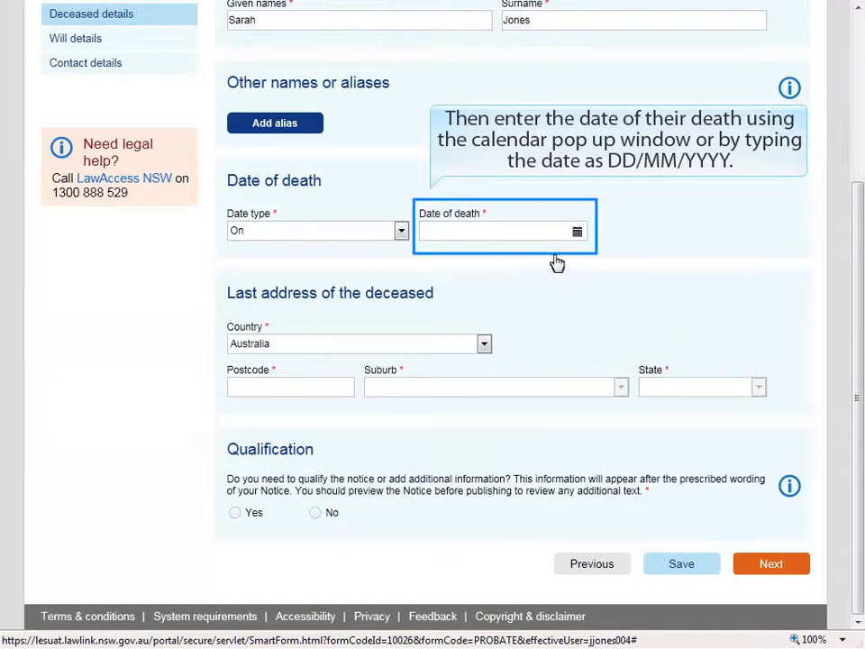
{"action": "left_click", "coordinate": [577, 233]}
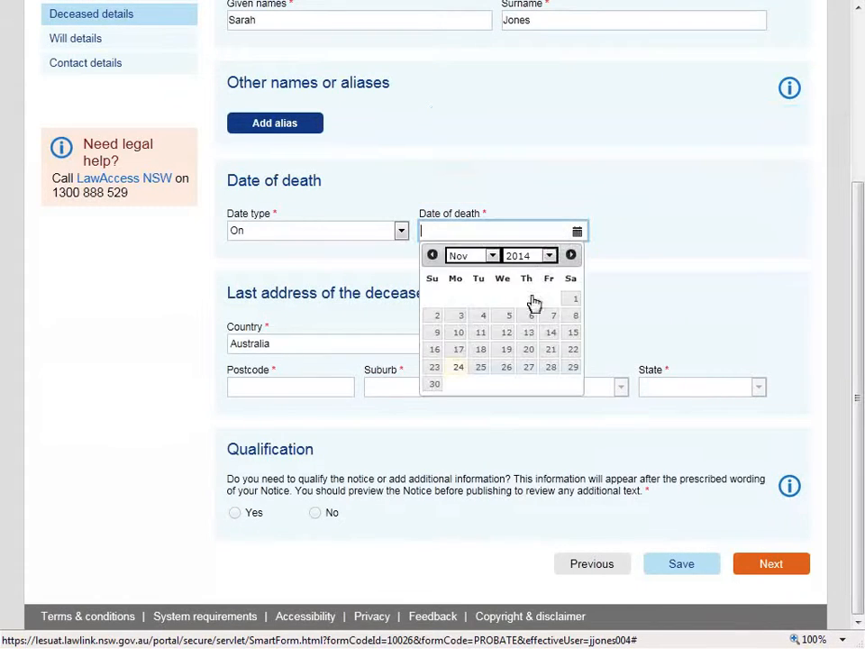
{"action": "left_click", "coordinate": [529, 350]}
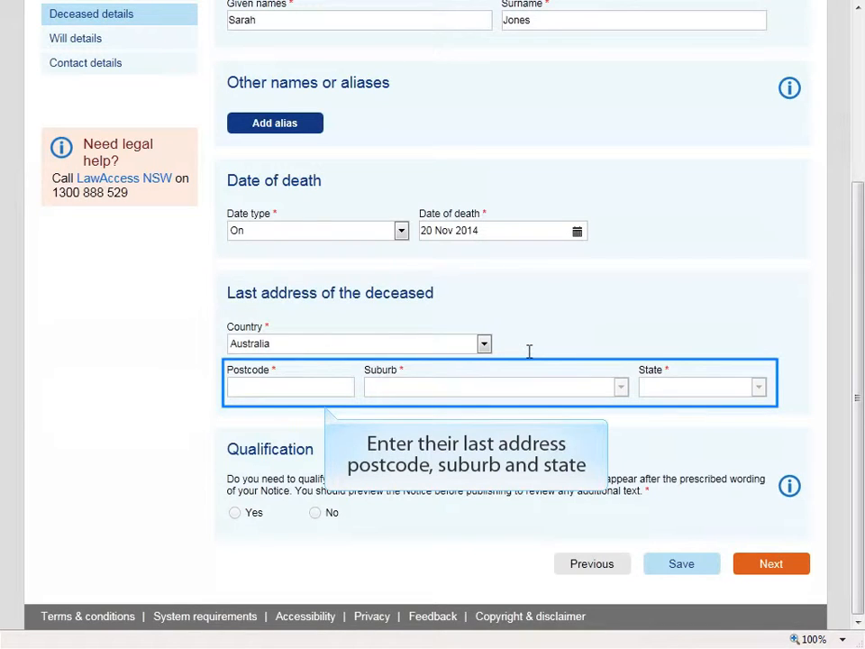
Set the deceased's last postcode 2000 and suburb SYDNEY, answer No to qualification, and continue.
{"action": "left_click", "coordinate": [284, 386]}
{"action": "type", "text": "2000"}
{"action": "left_click", "coordinate": [621, 387]}
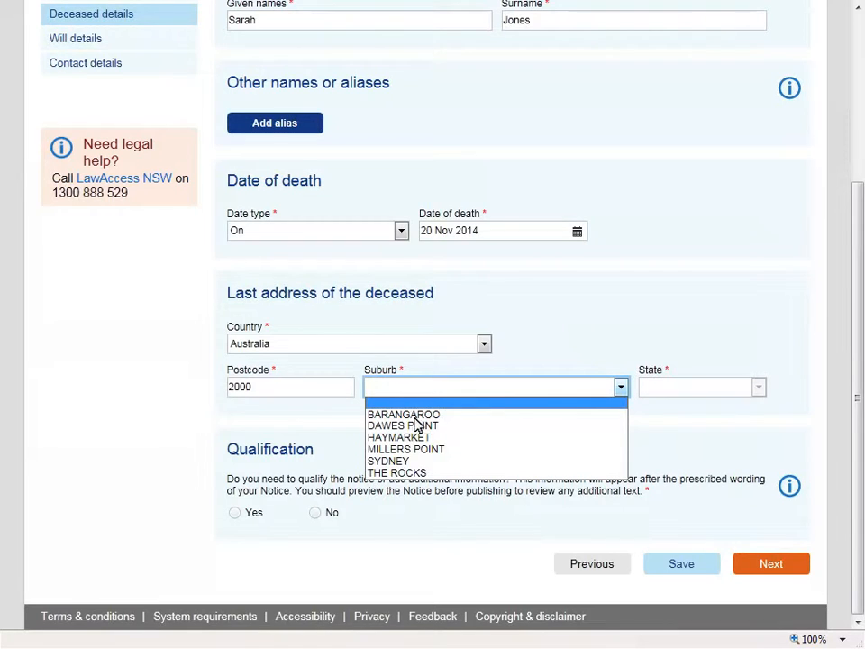
{"action": "left_click", "coordinate": [389, 460]}
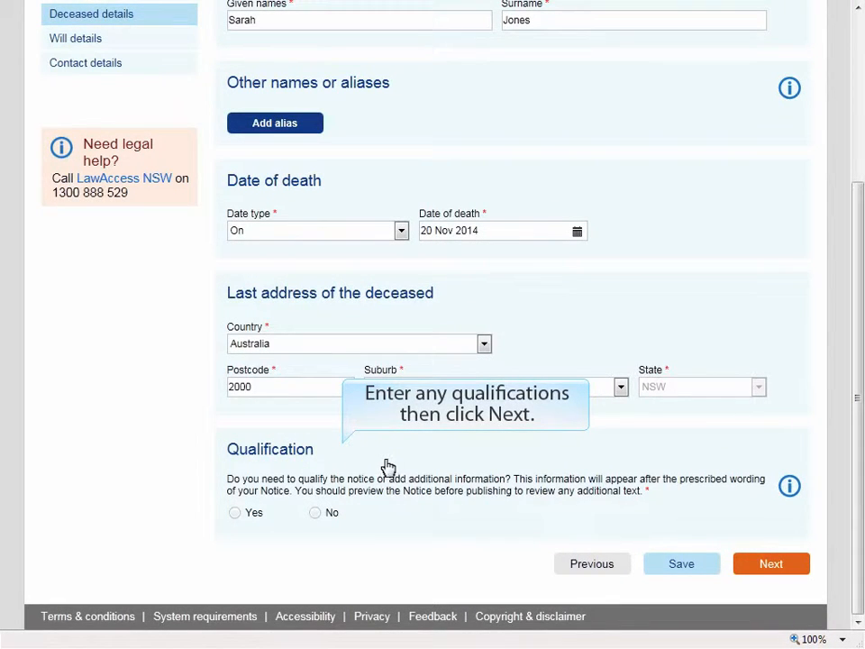
{"action": "left_click", "coordinate": [323, 516]}
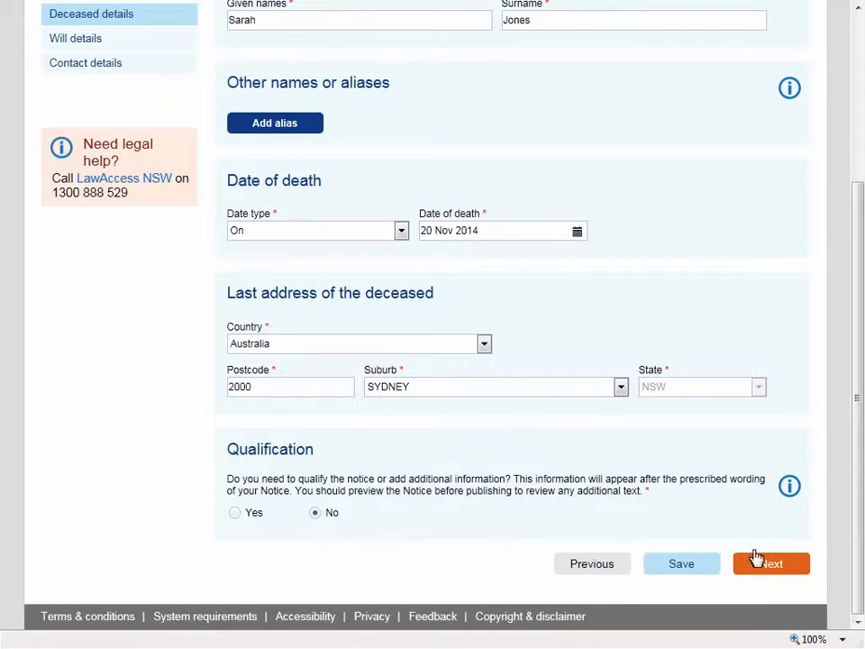
{"action": "left_click", "coordinate": [767, 566]}
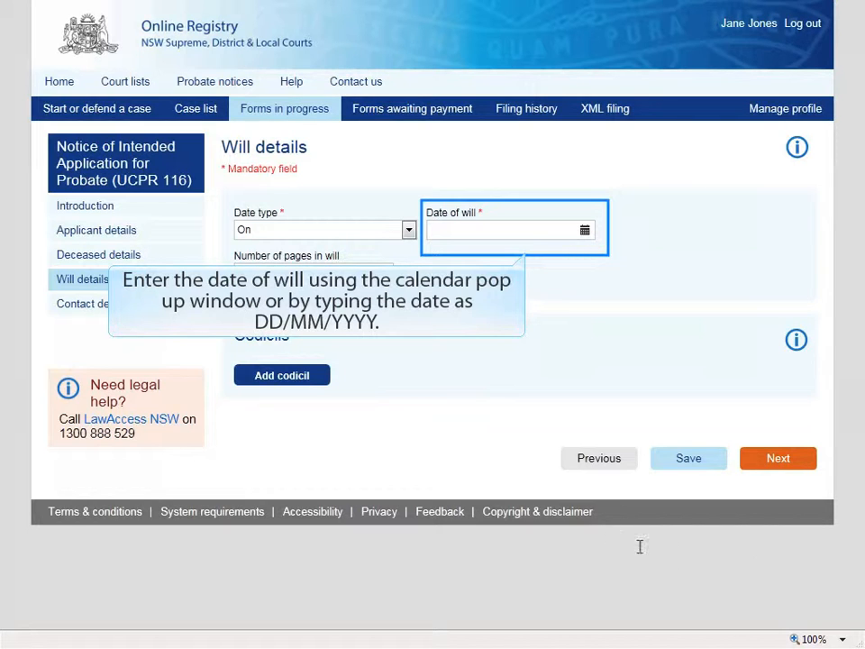
Enter the will date 02/06/2014 and add one codicil dated 01/10/2014, then continue.
{"action": "left_click", "coordinate": [437, 227]}
{"action": "type", "text": "02/06/2014"}
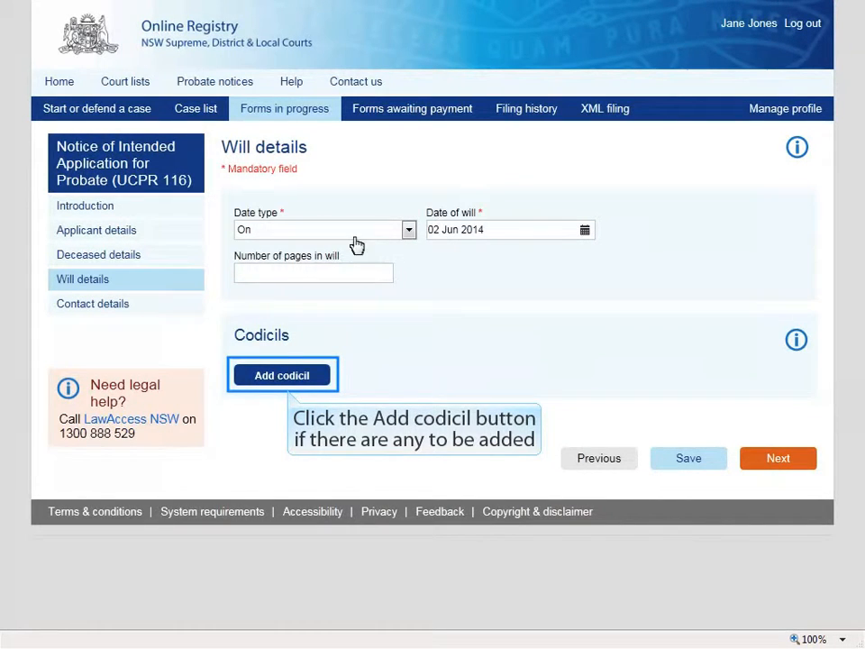
{"action": "left_click", "coordinate": [280, 377]}
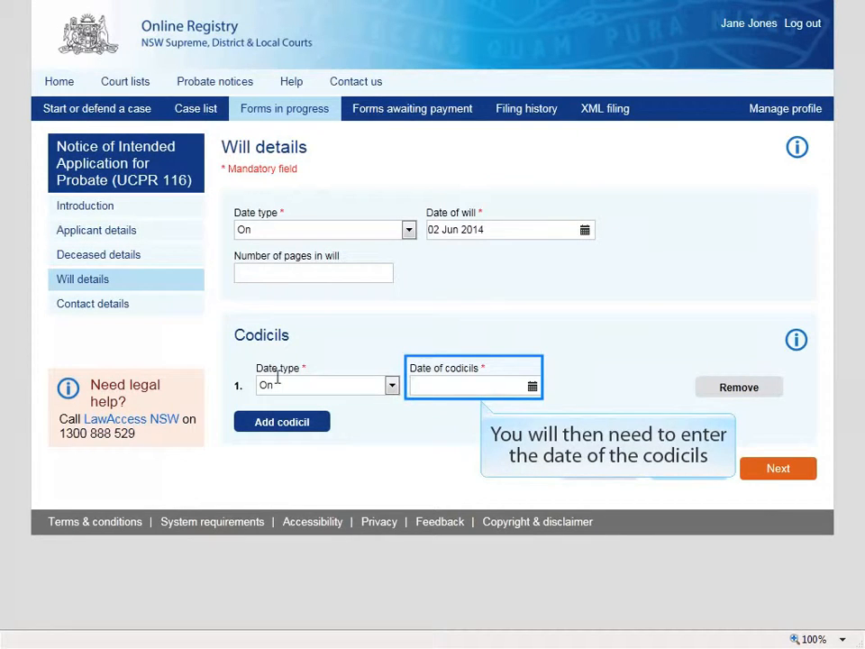
{"action": "left_click", "coordinate": [427, 379]}
{"action": "type", "text": "01/10/2014"}
{"action": "key", "text": "Tab"}
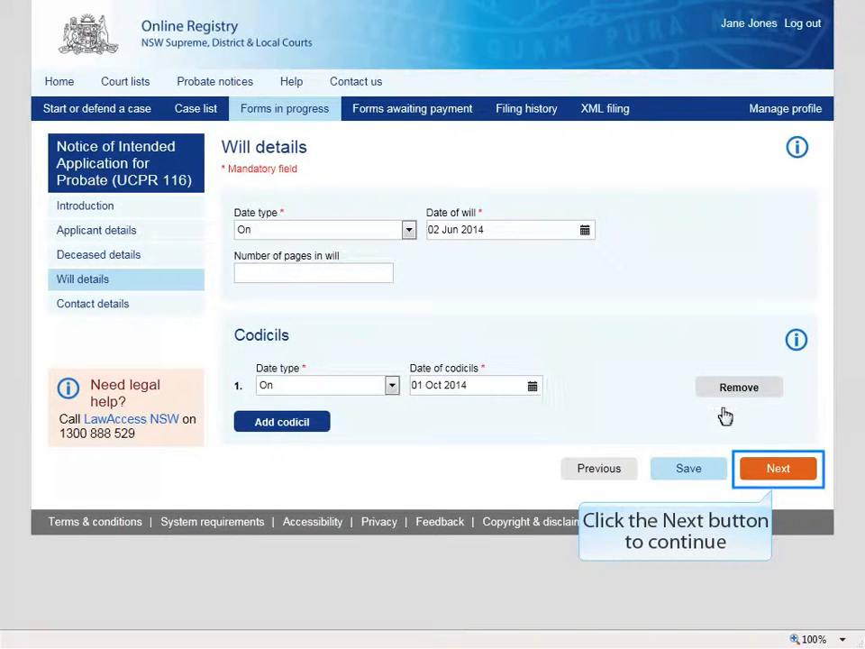
{"action": "left_click", "coordinate": [788, 474]}
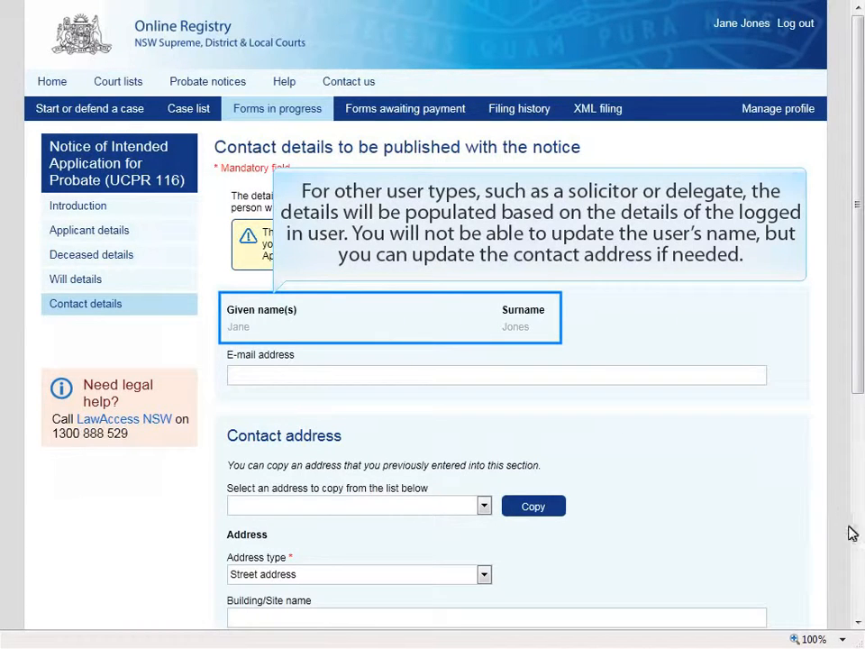
Copy Applicant 1's address into the contact address with suburb SYDNEY, then submit for payment.
{"action": "left_click", "coordinate": [859, 604]}
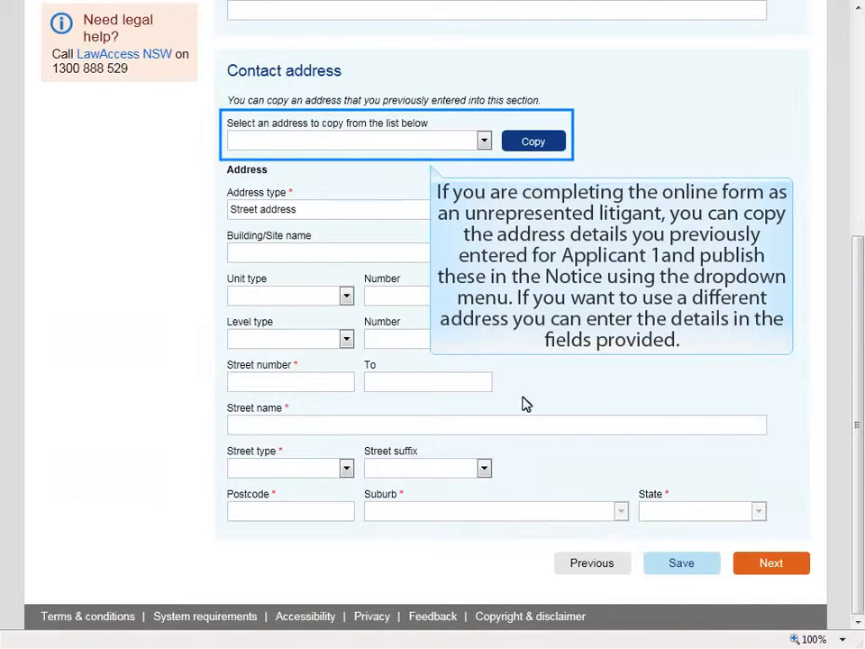
{"action": "left_click", "coordinate": [484, 142]}
{"action": "left_click", "coordinate": [247, 169]}
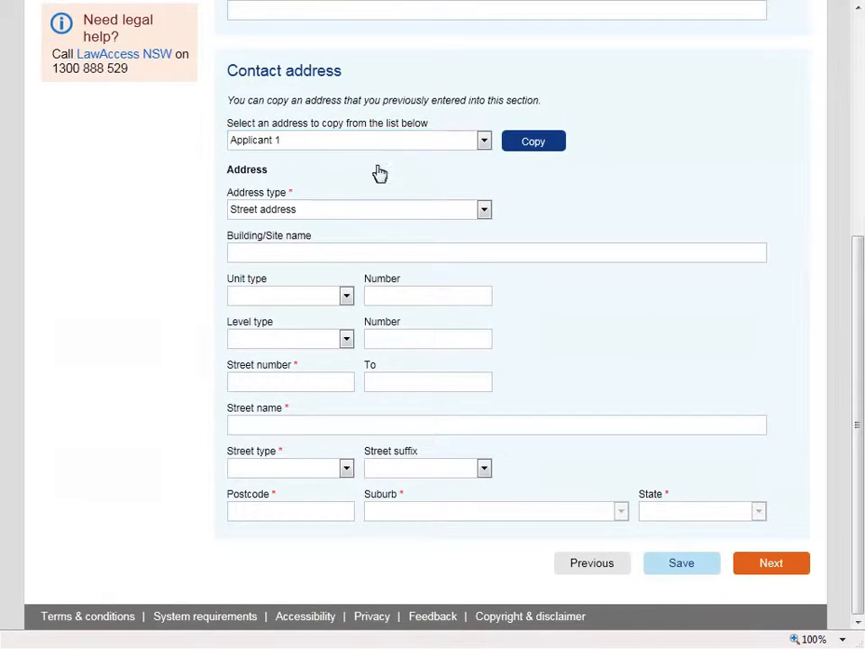
{"action": "left_click", "coordinate": [532, 144]}
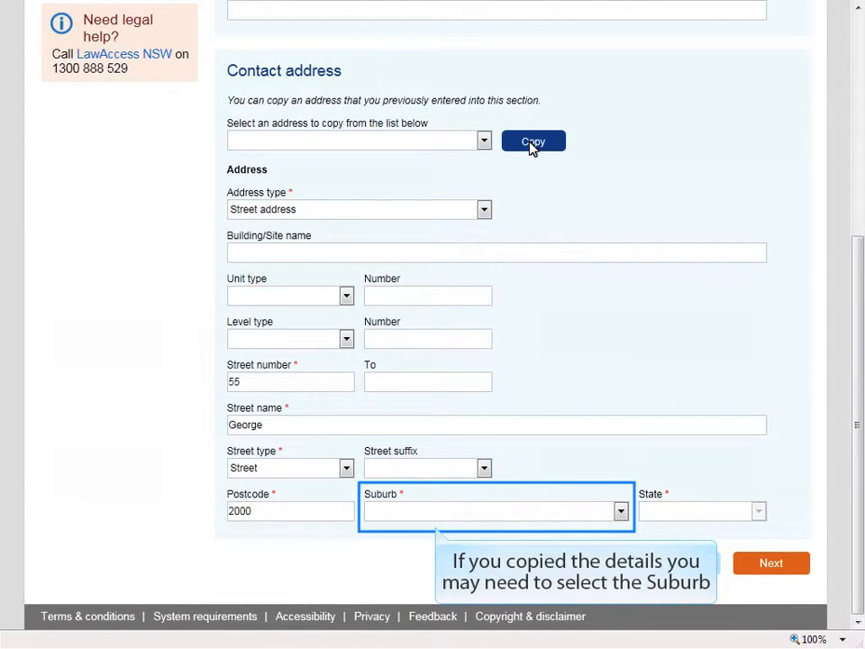
{"action": "left_click", "coordinate": [621, 511]}
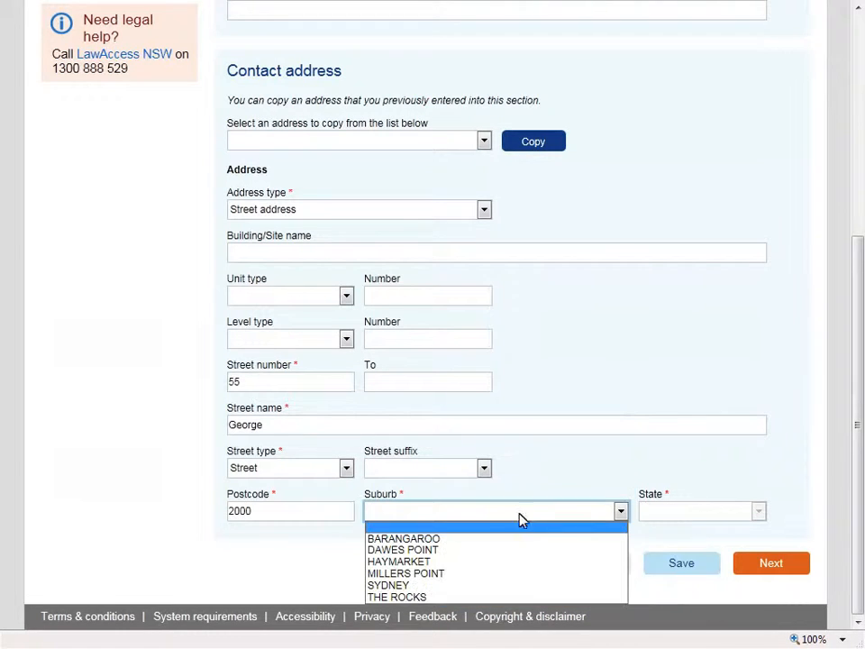
{"action": "left_click", "coordinate": [396, 586]}
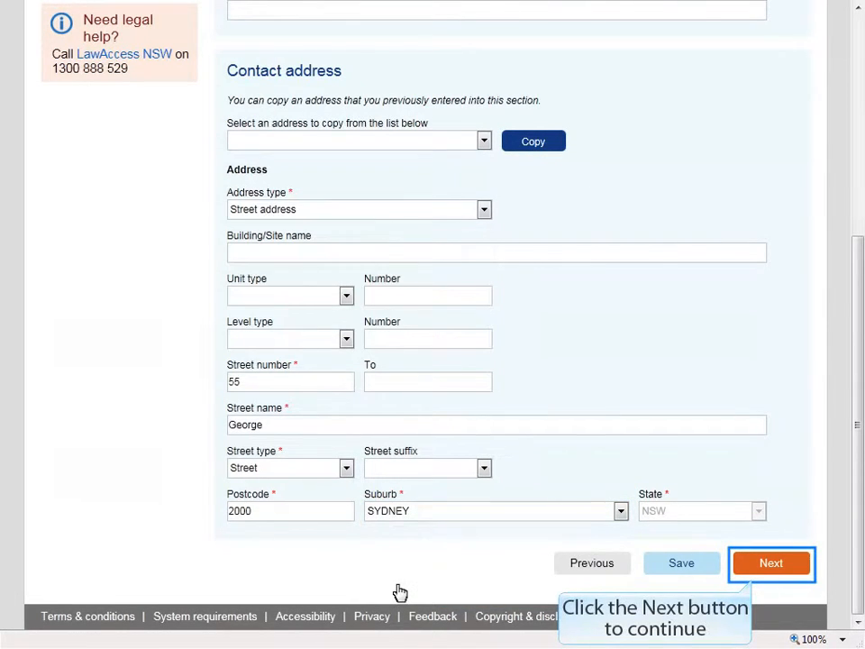
{"action": "left_click", "coordinate": [769, 565]}
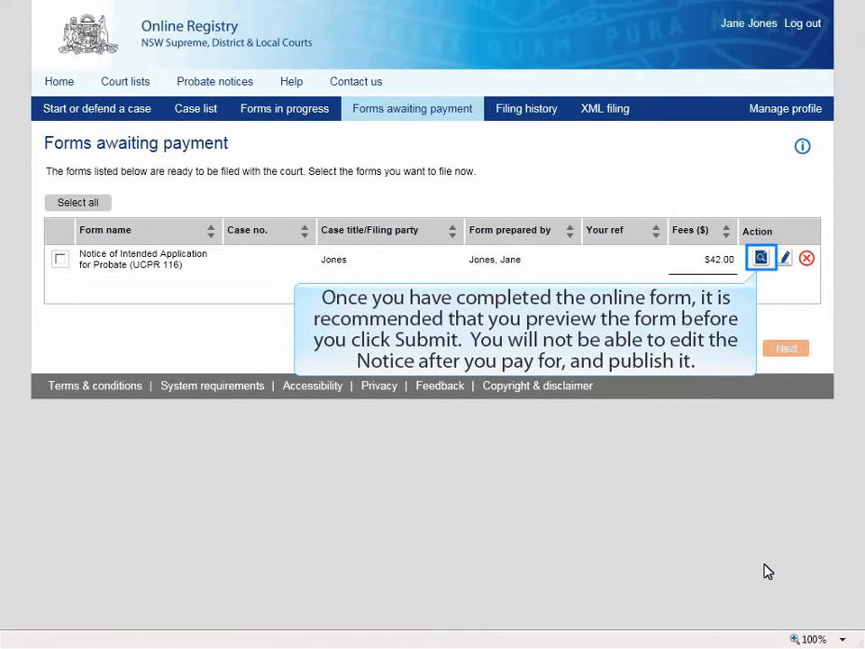
{"action": "left_click", "coordinate": [760, 258]}
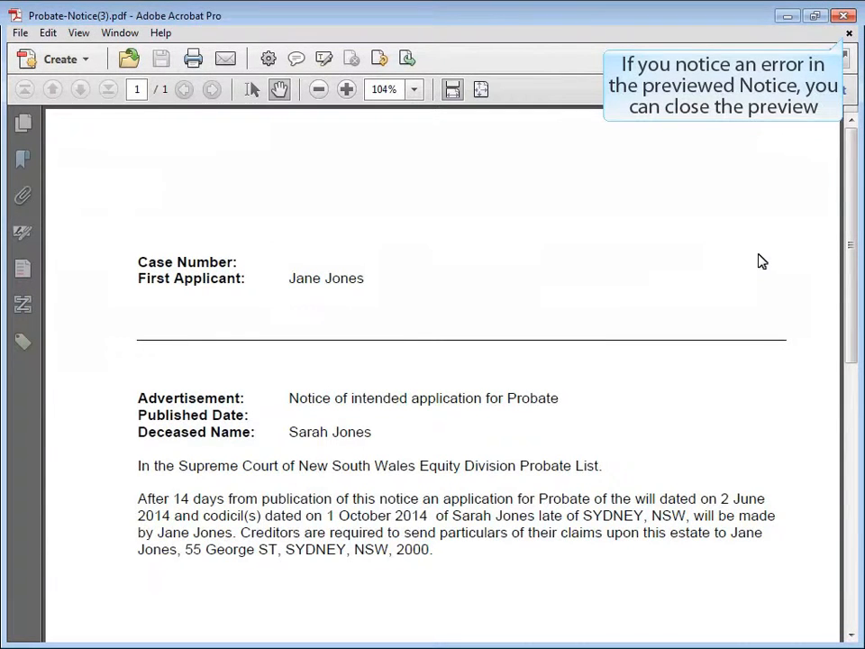
{"action": "left_click", "coordinate": [844, 17]}
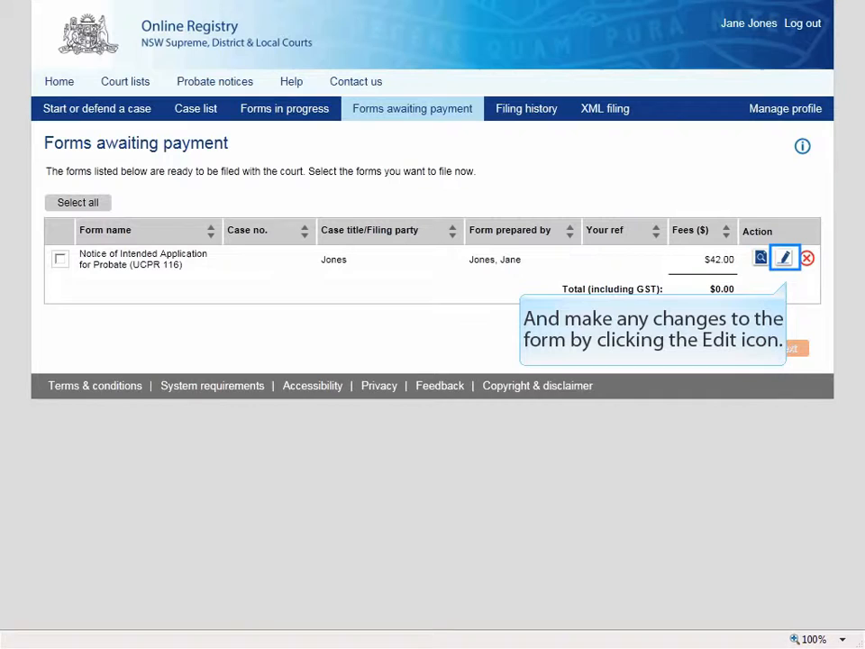